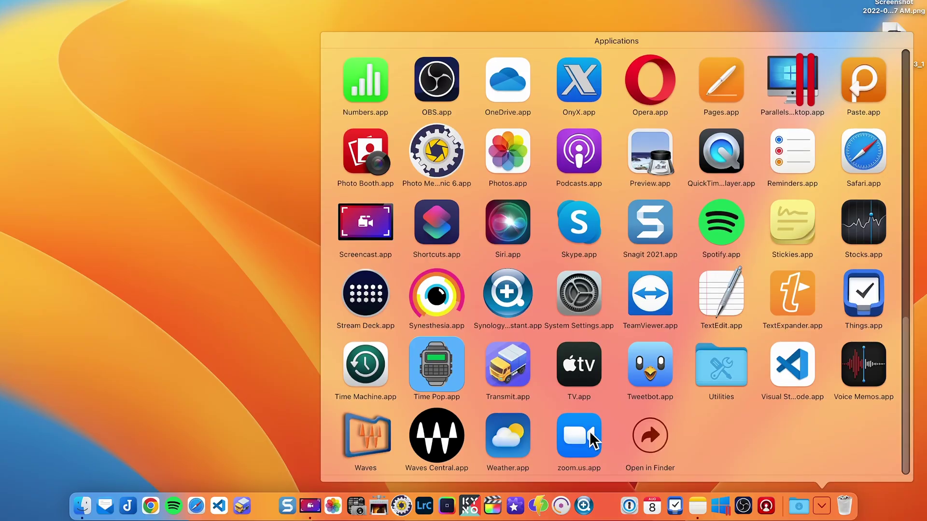
Show the camera list in Zoom's Video preferences, including the Studio iPhone 12 Pro Camera.
left_click(588, 437)
left_click(64, 10)
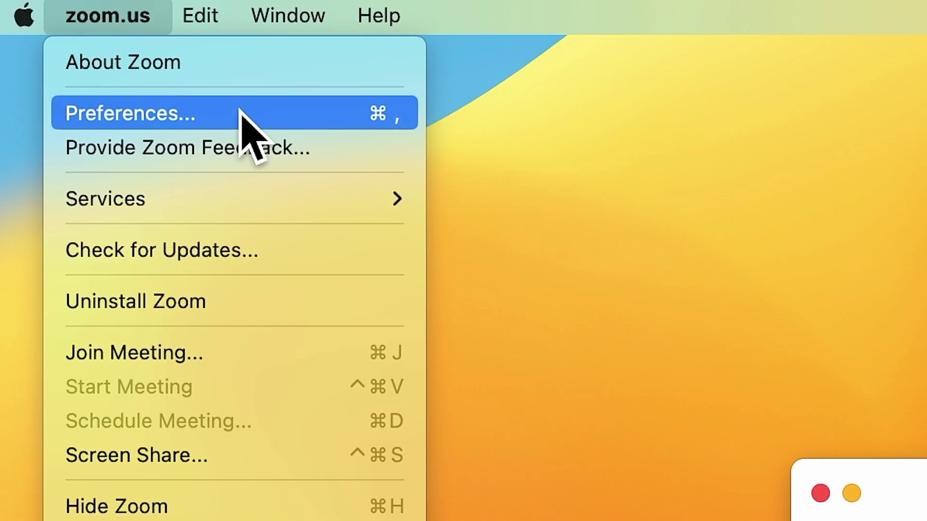
left_click(239, 111)
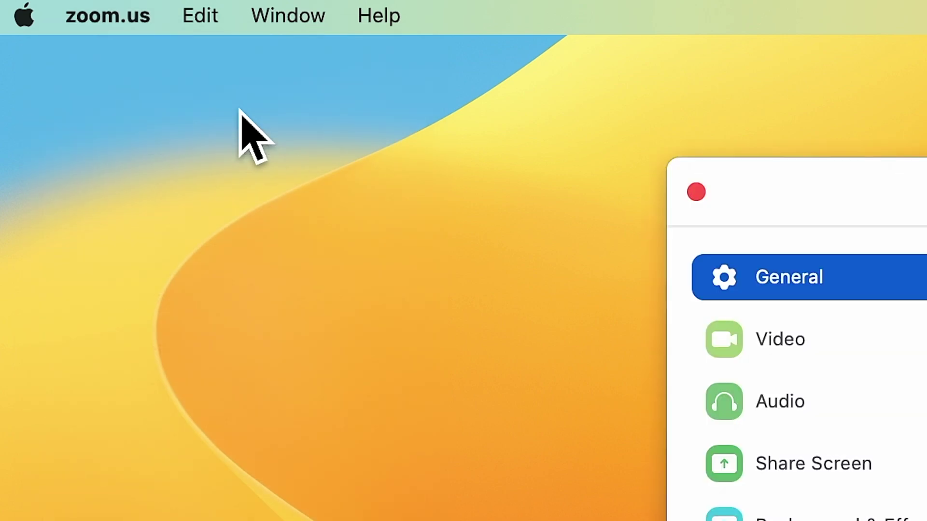
left_click(145, 140)
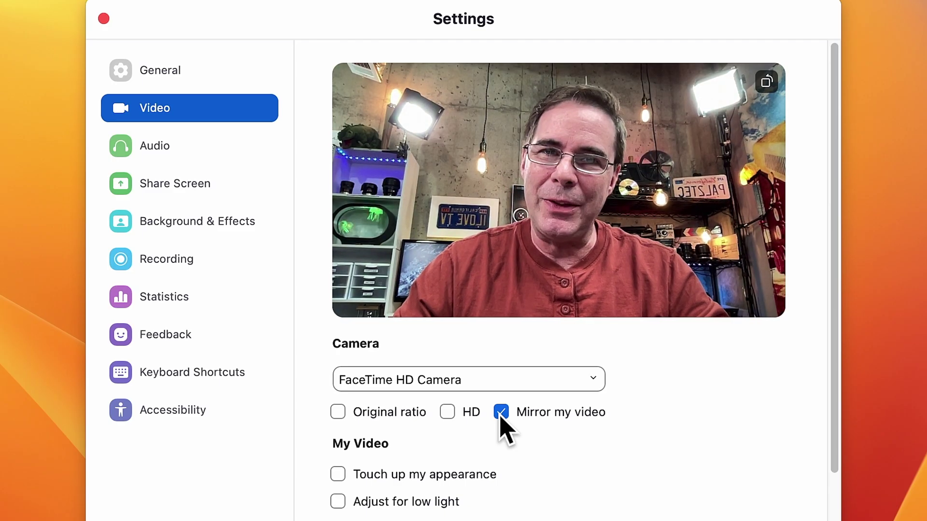
left_click(563, 382)
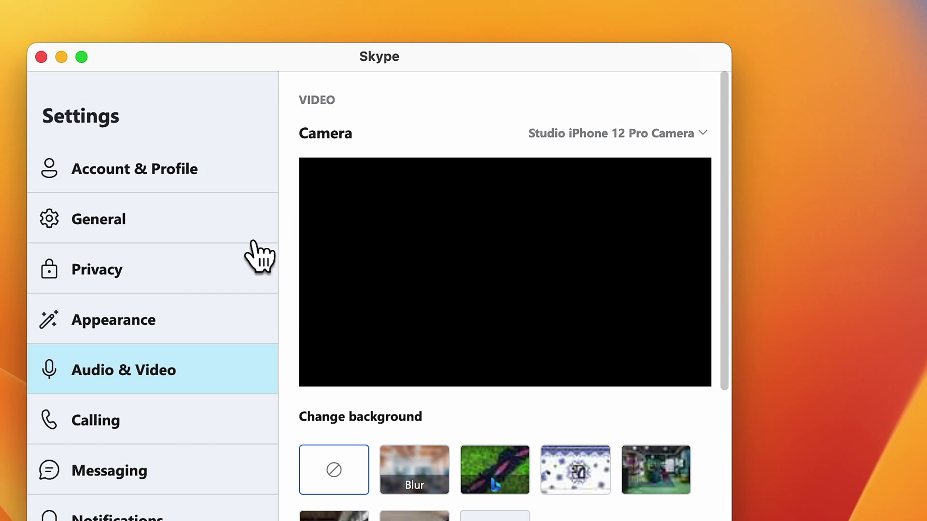
Expand Skype's Camera dropdown in Audio & Video to choose the Studio iPhone 12 Pro Camera.
left_click(653, 138)
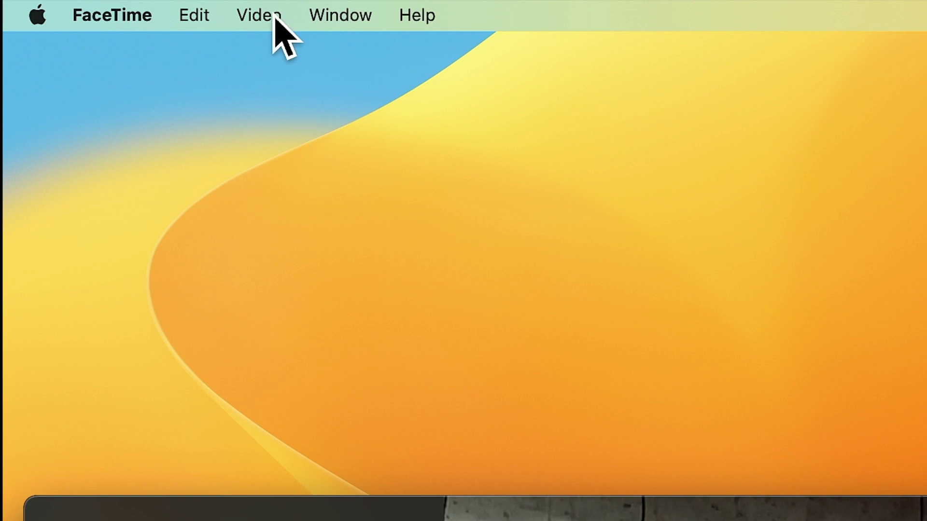
Pick Studio iPhone 12 Pro Camera in FaceTime's Video menu, replacing the FaceTime HD Camera.
left_click(270, 16)
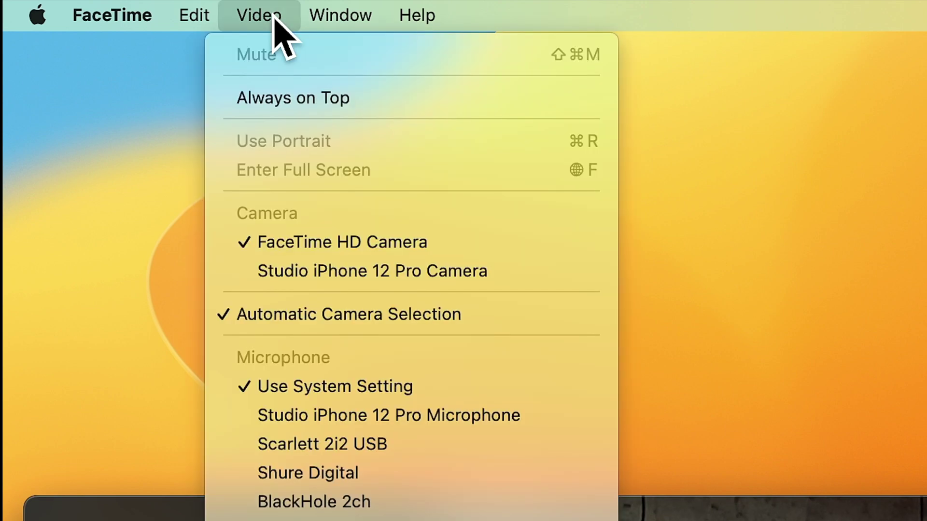
left_click(381, 273)
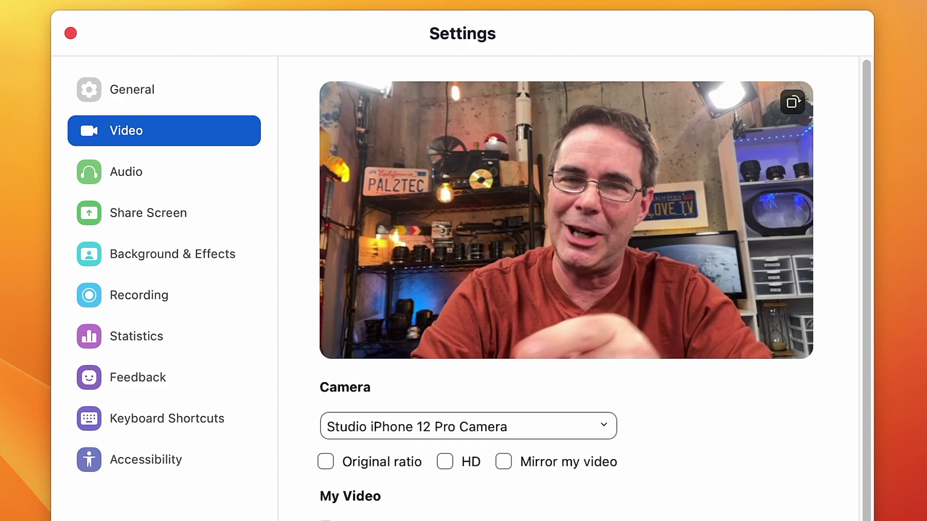
Show Control Center's Video Effects with Center Stage, Portrait, Studio Light and Desk View.
left_click(738, 12)
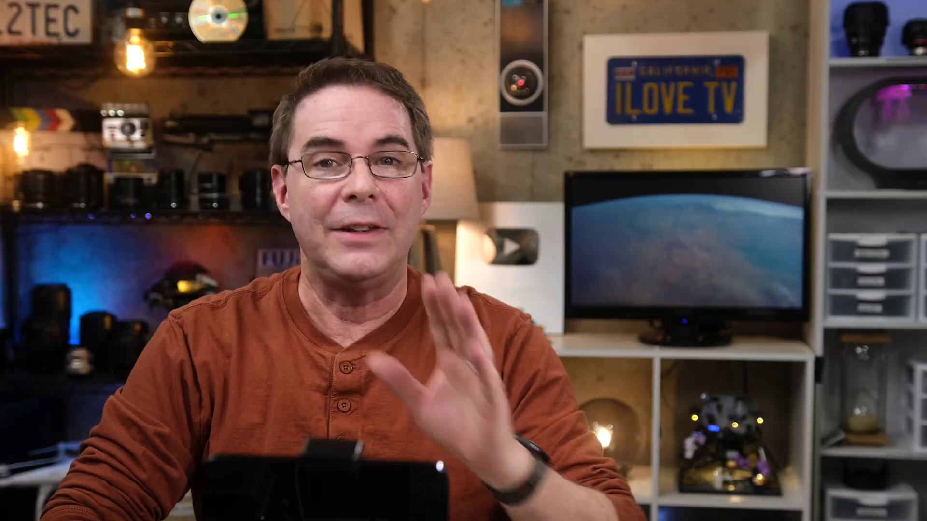
left_click(659, 137)
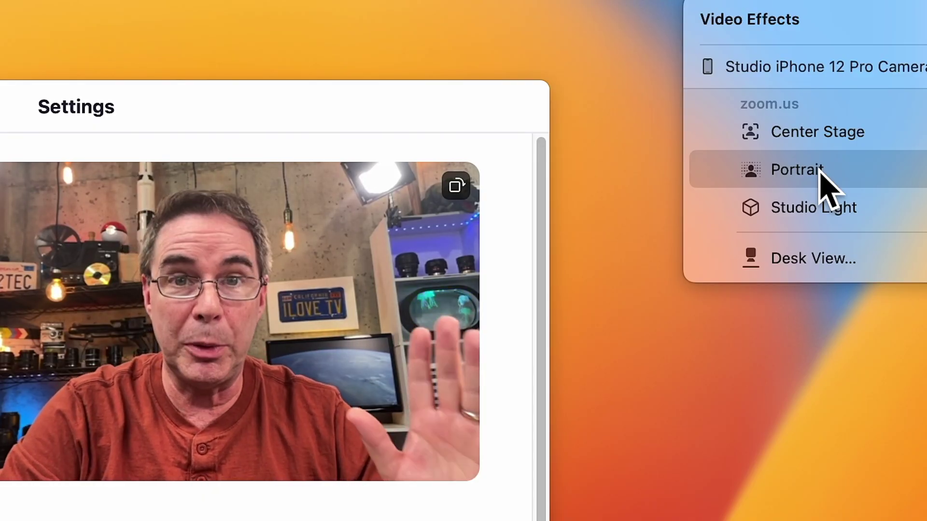
Turn on the Portrait background blur and Studio Light effects for the iPhone camera.
left_click(821, 178)
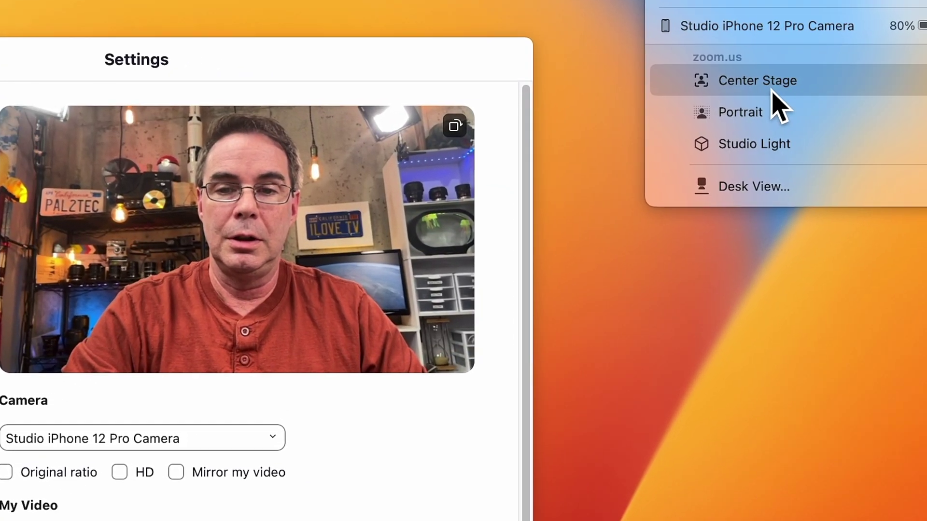
left_click(753, 117)
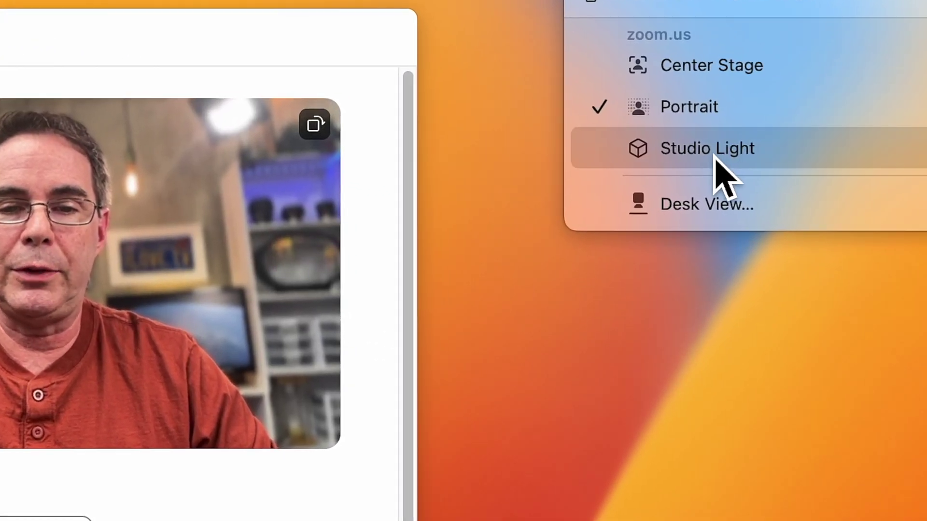
left_click(719, 154)
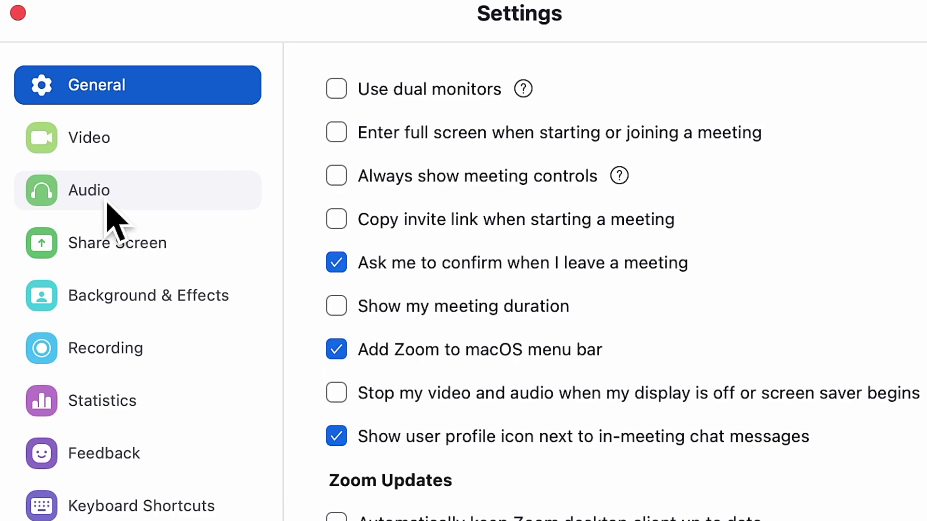
Expand the Microphone list in Zoom's Audio settings to show the Studio iPhone 12 Pro Microphone.
left_click(107, 205)
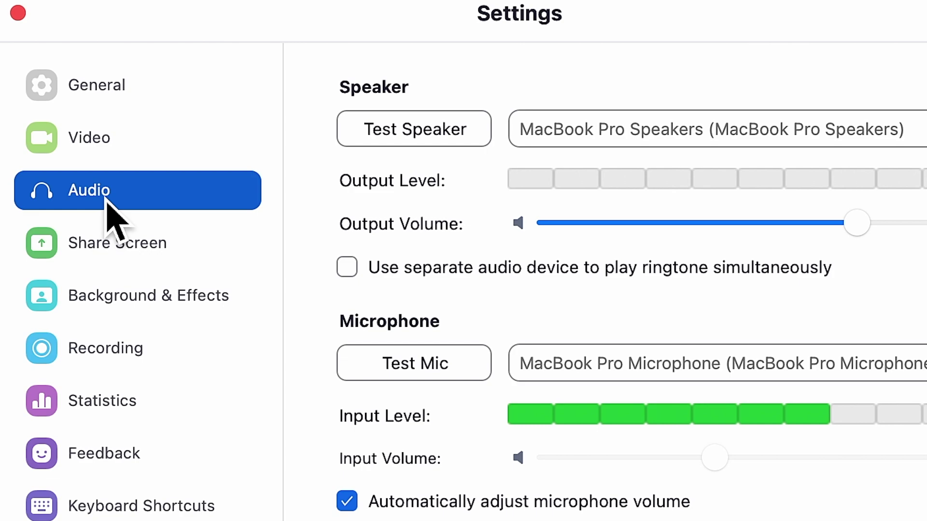
left_click(714, 363)
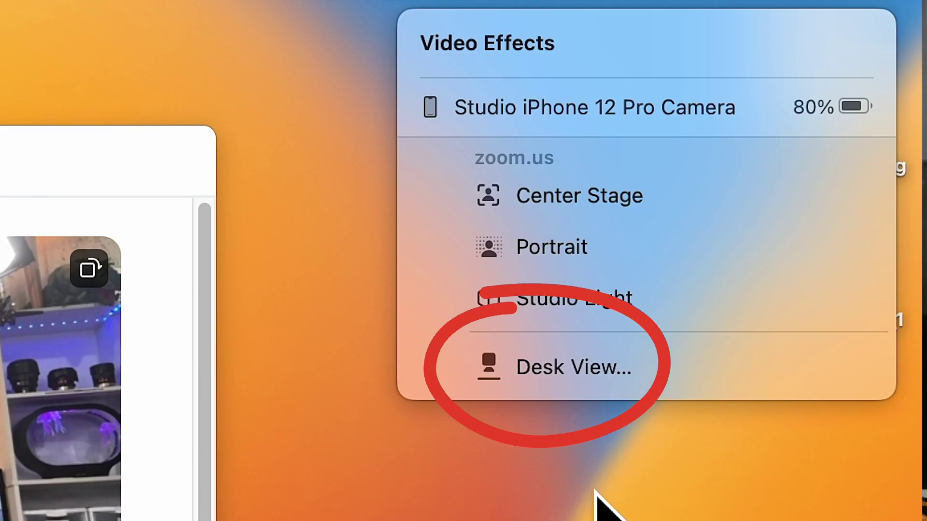
Choose Desk View from Video Effects and start the overhead desk feed in its own window.
left_click(600, 384)
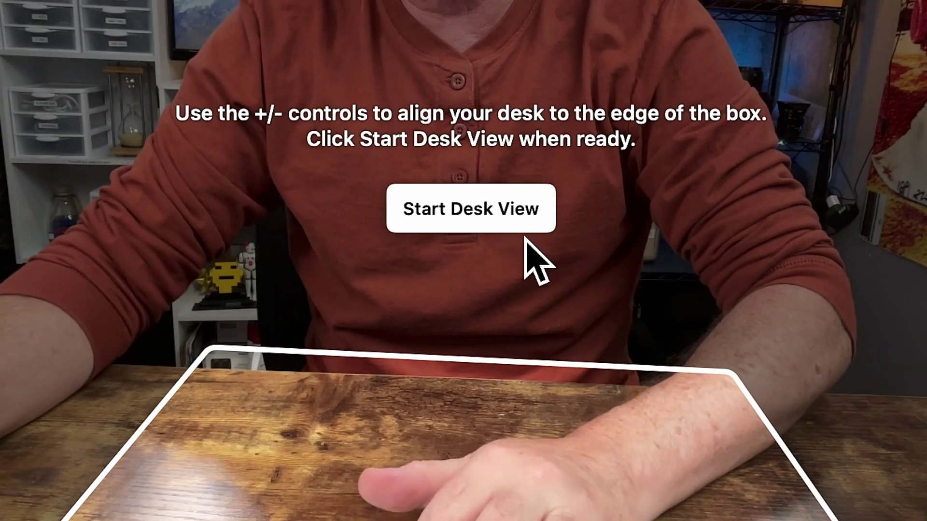
left_click(485, 219)
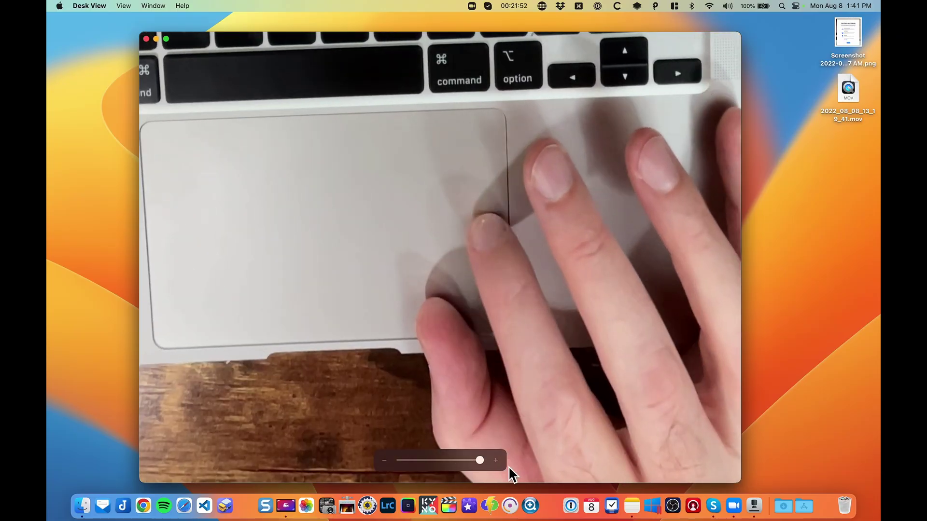
Drag the Desk View zoom slider out and back in to frame the desk surface.
left_click_drag(510, 471, 483, 467)
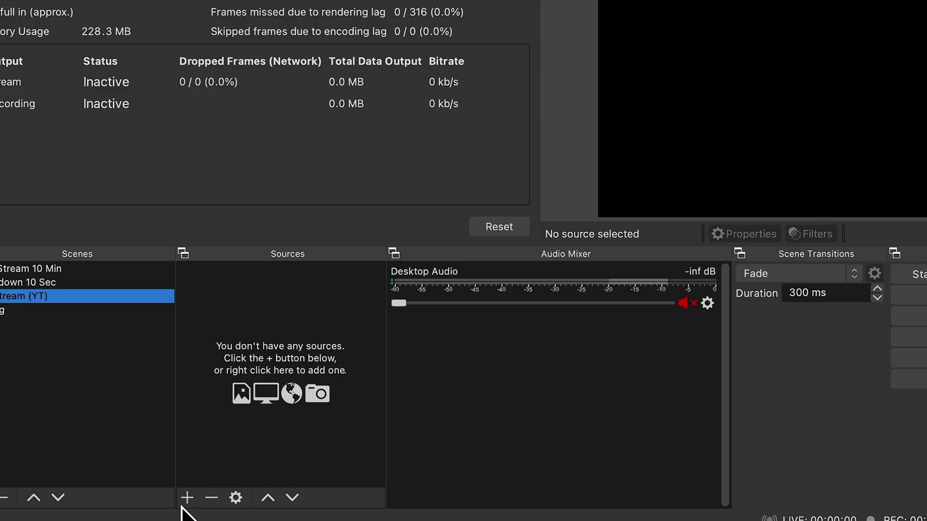
Add a Video Capture Device source named 'iPhone Camera' using the Studio iPhone 12 Pro Camera.
left_click(187, 497)
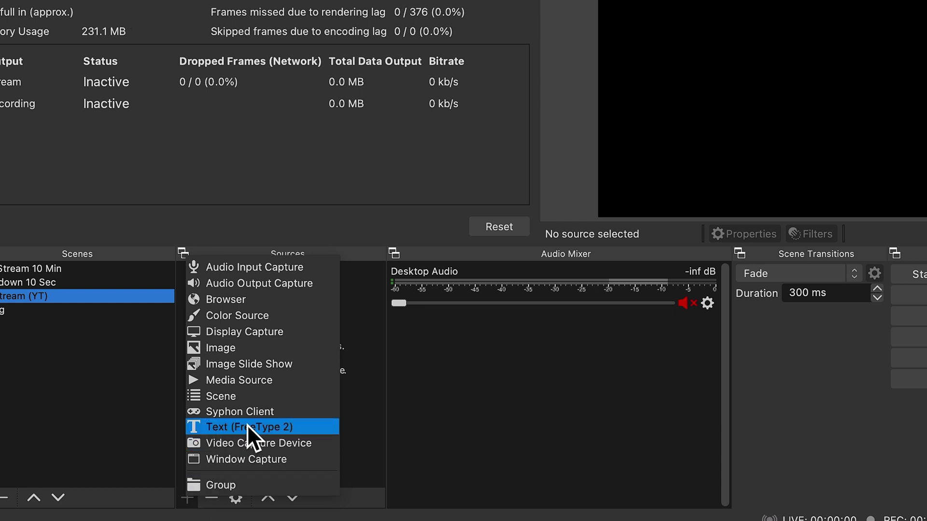
left_click(261, 447)
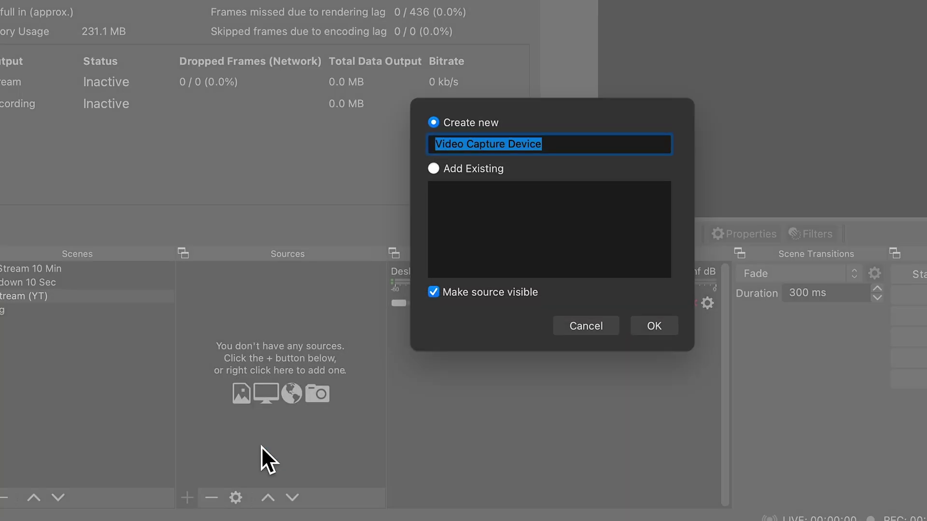
type("iPhone Camera")
left_click(654, 326)
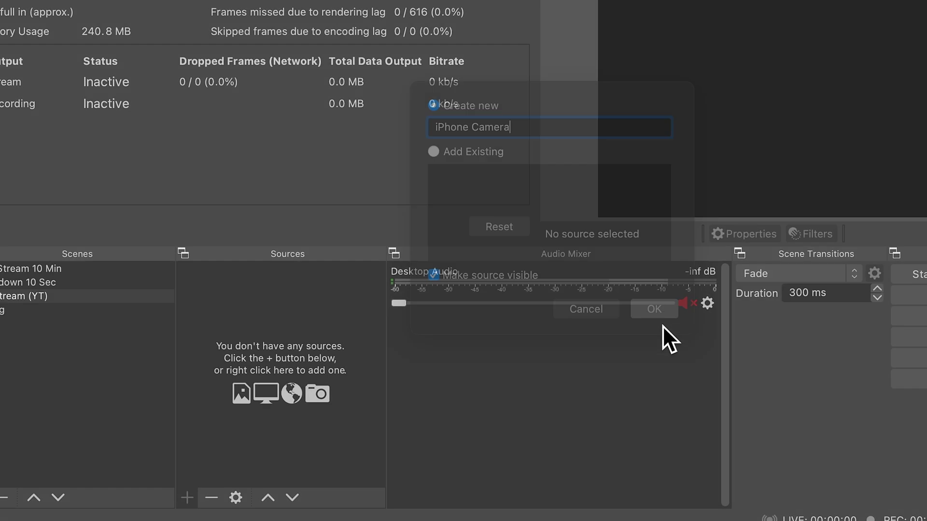
left_click(569, 306)
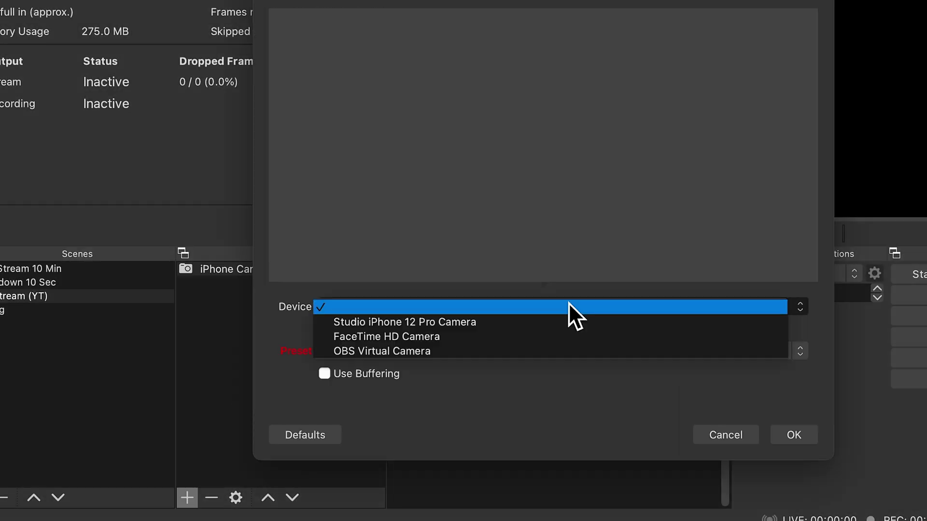
left_click(506, 324)
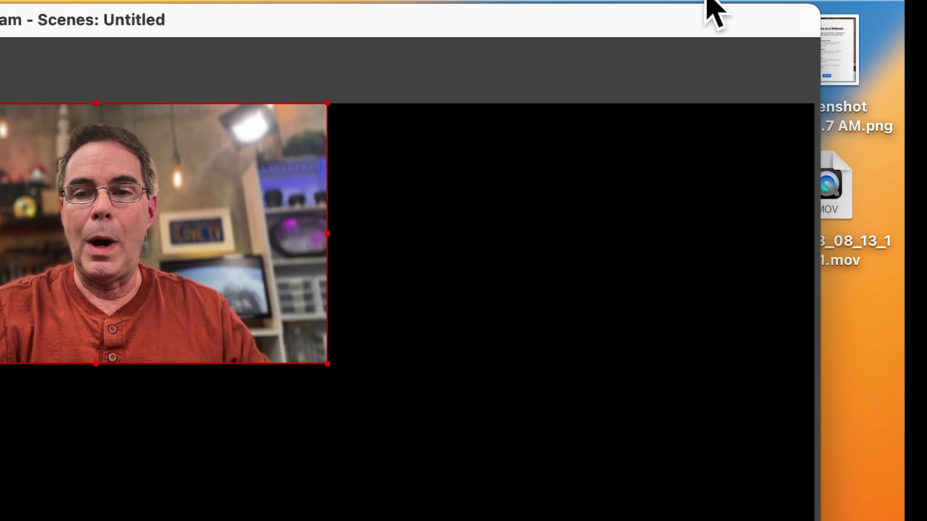
Choose Desk View under Control Center's Video Effects and start it for the iPhone camera.
left_click(705, 6)
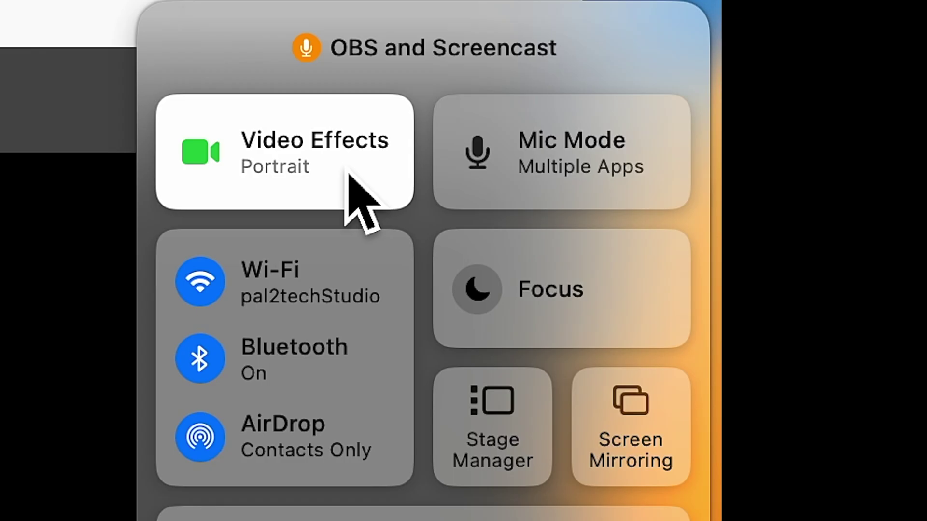
left_click(346, 169)
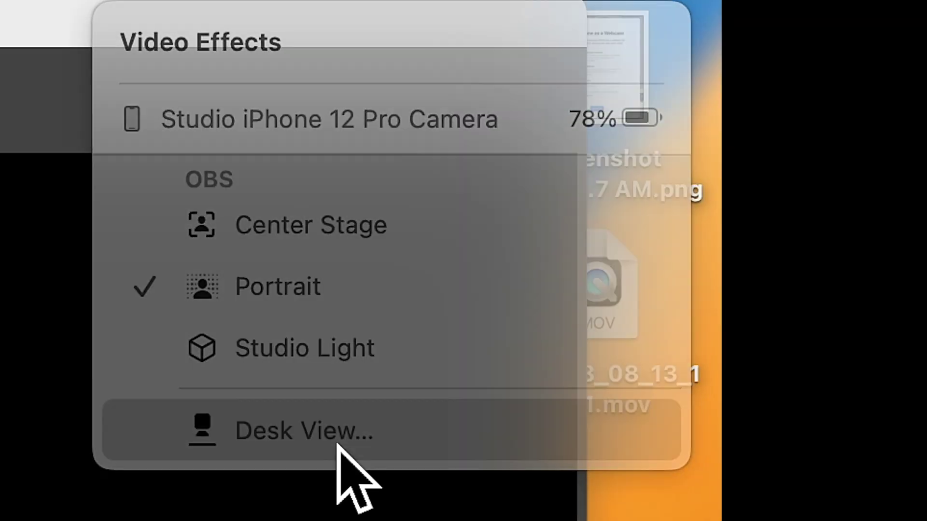
left_click(338, 445)
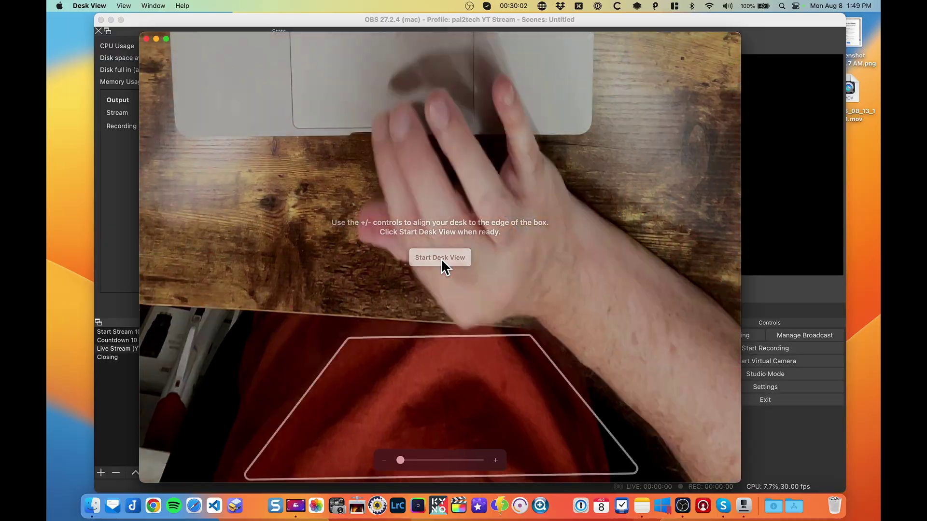
left_click(440, 257)
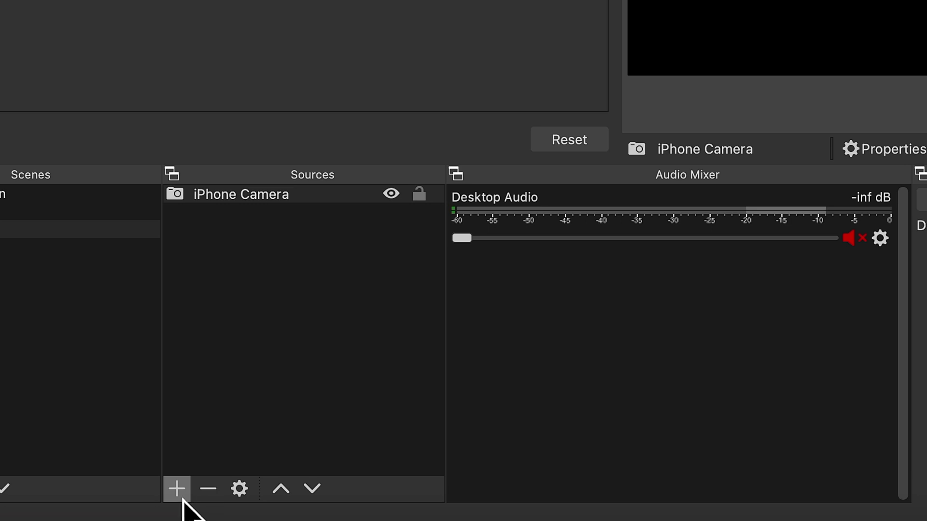
Bring up the add-source menu under the Sources panel.
left_click(177, 489)
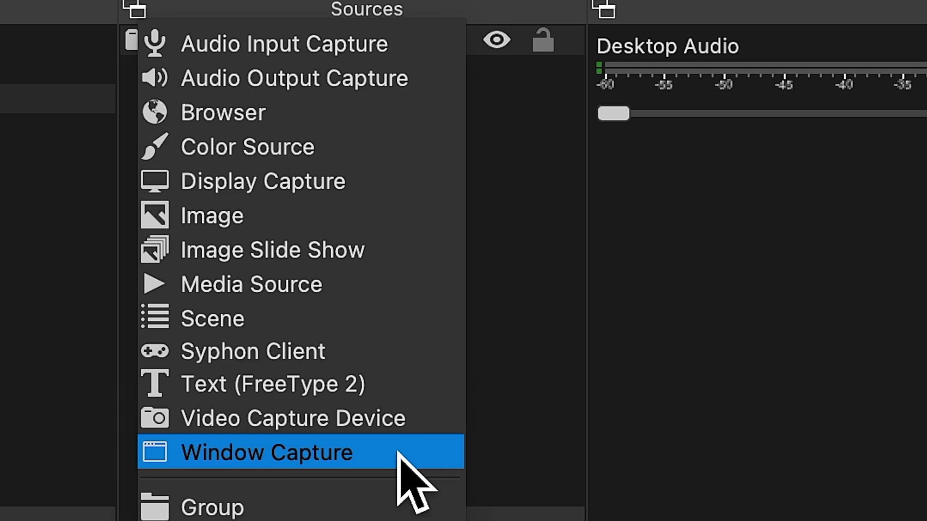
Add a 'Desk View' Window Capture of the [Desk View] Desk View window, with iPhone Camera above it.
left_click(397, 453)
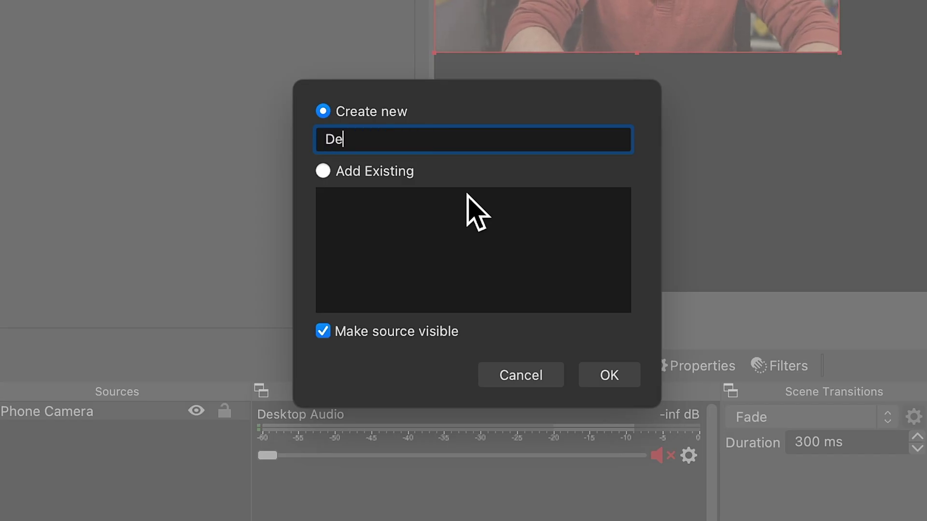
type("Desk V")
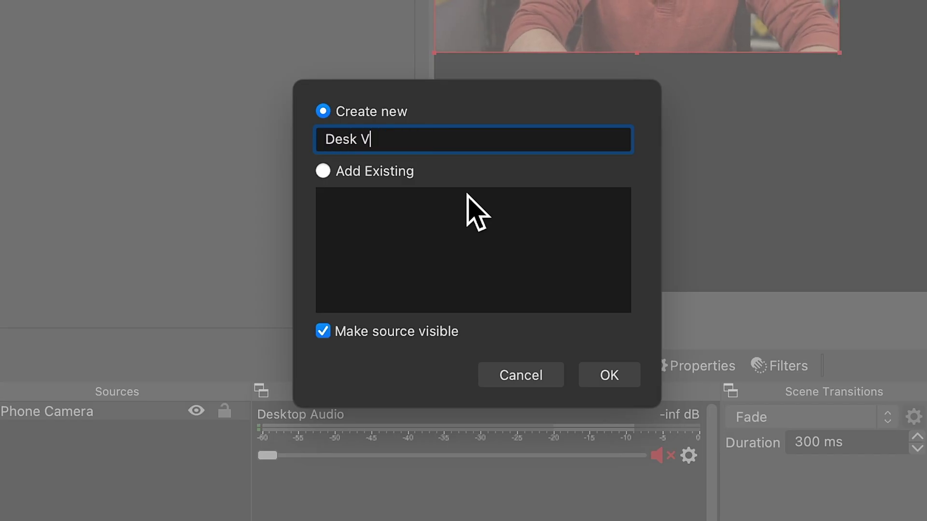
type("iew")
left_click(612, 375)
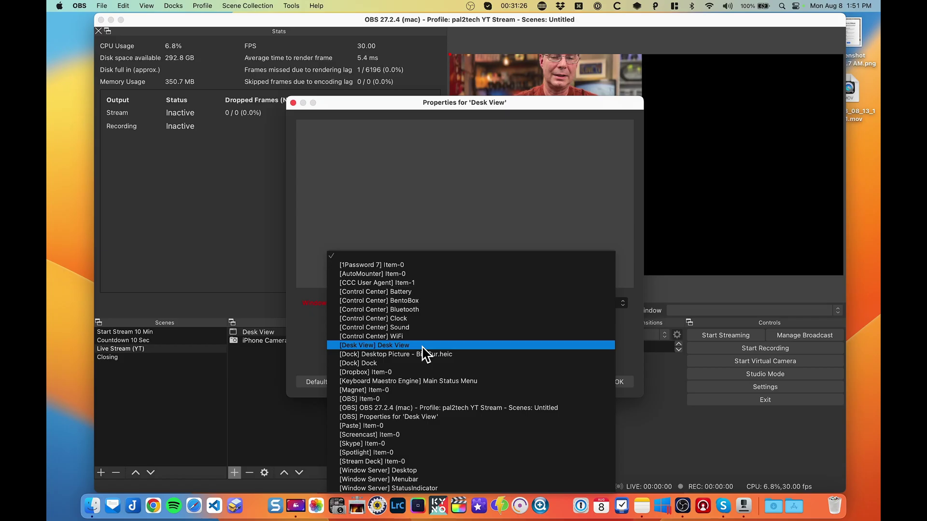
left_click(381, 229)
left_click(626, 384)
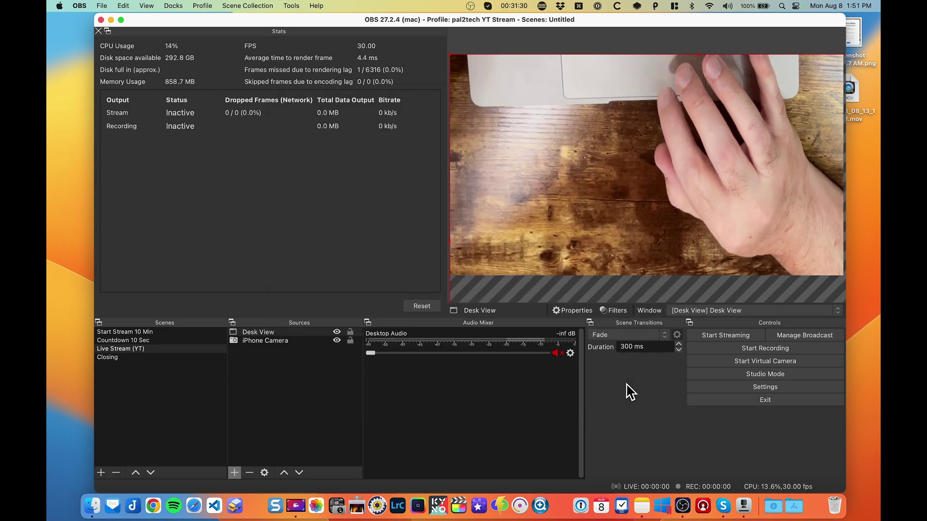
left_click(286, 342)
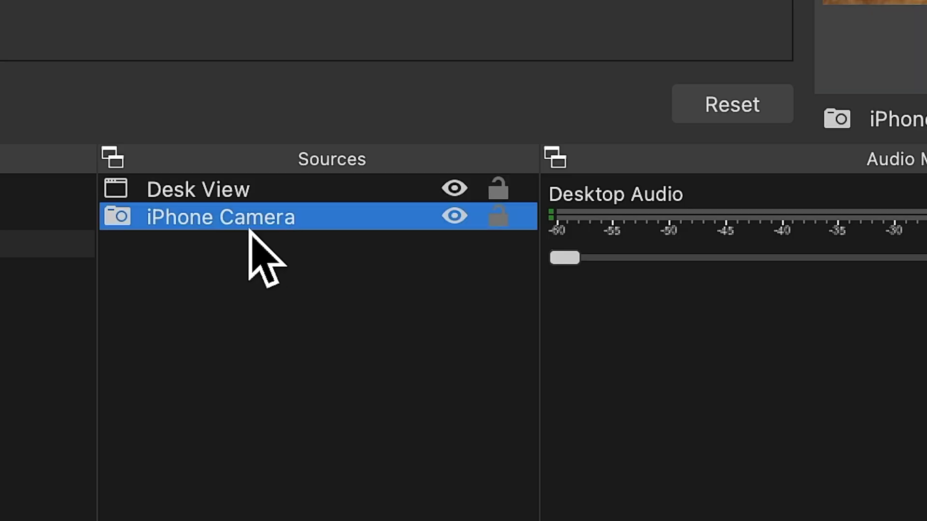
left_click_drag(250, 212, 240, 186)
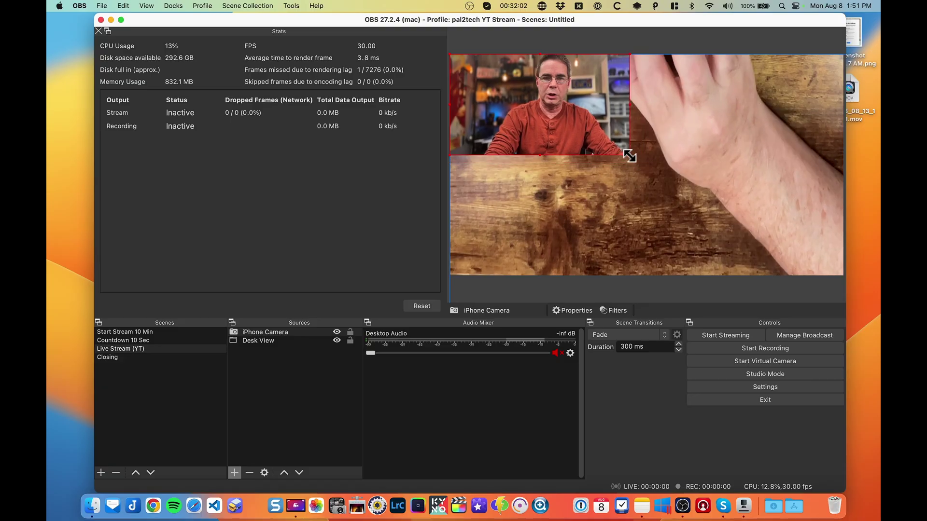
Resize the iPhone Camera source from its corner into a small inset over Desk View.
left_click_drag(626, 151, 573, 124)
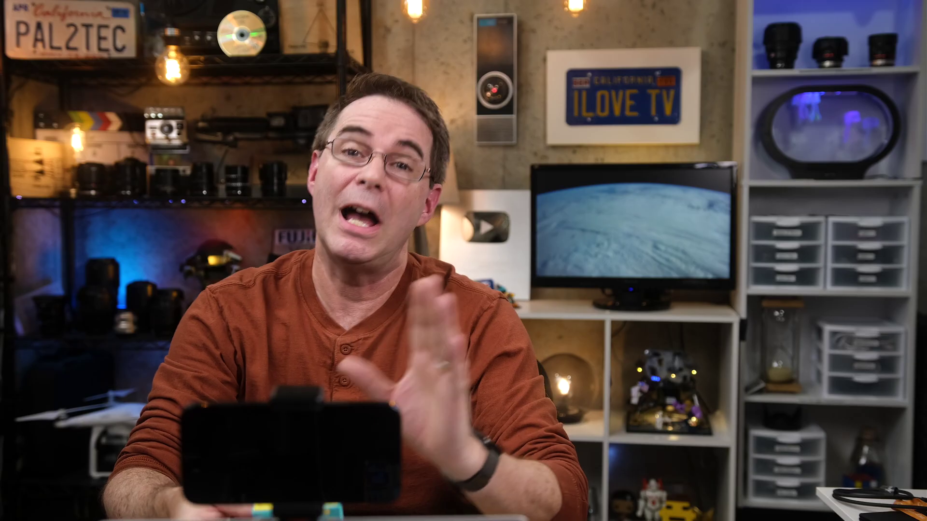